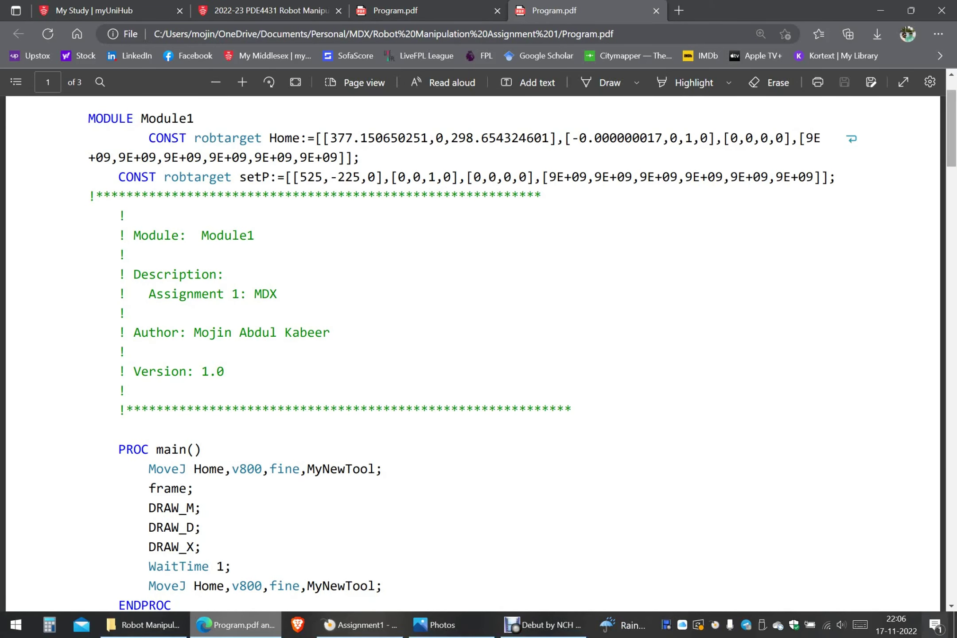
scroll(478, 352, down, 1)
scroll(479, 352, down, 2)
scroll(478, 351, down, 3)
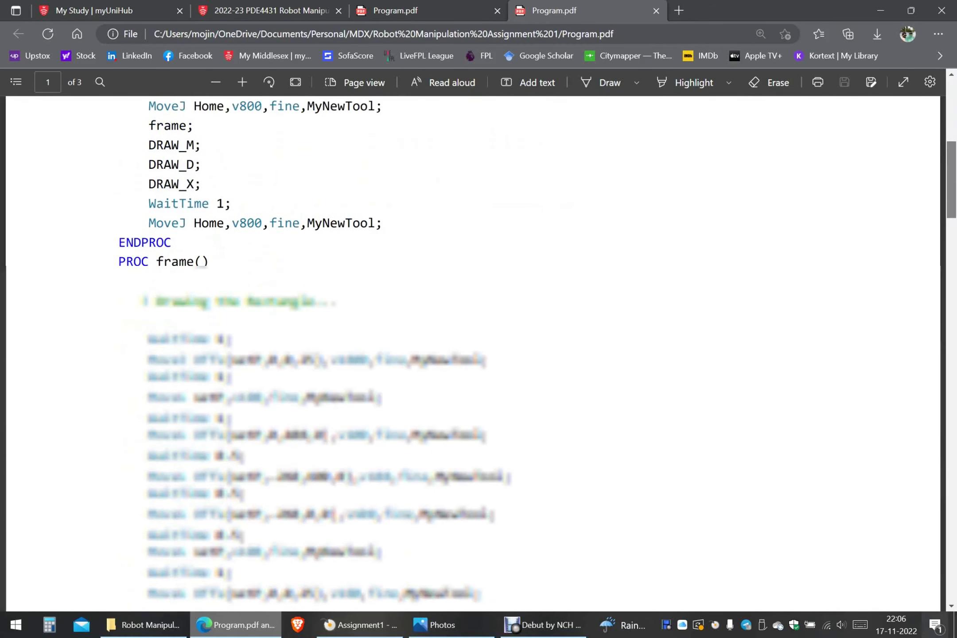
scroll(479, 351, down, 2)
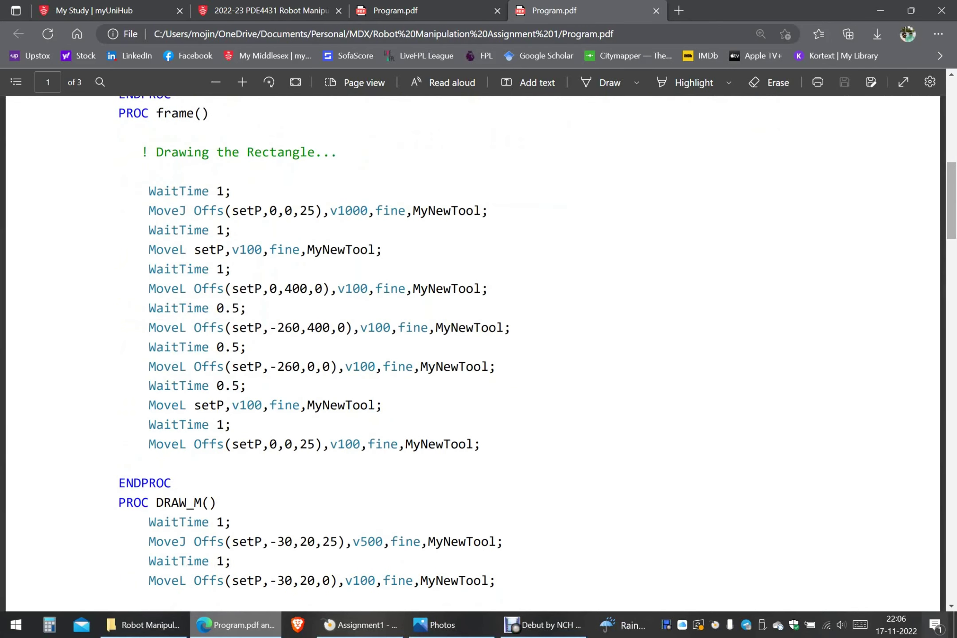
scroll(479, 352, down, 1)
scroll(479, 352, down, 1)
scroll(479, 352, down, 2)
scroll(478, 352, down, 1)
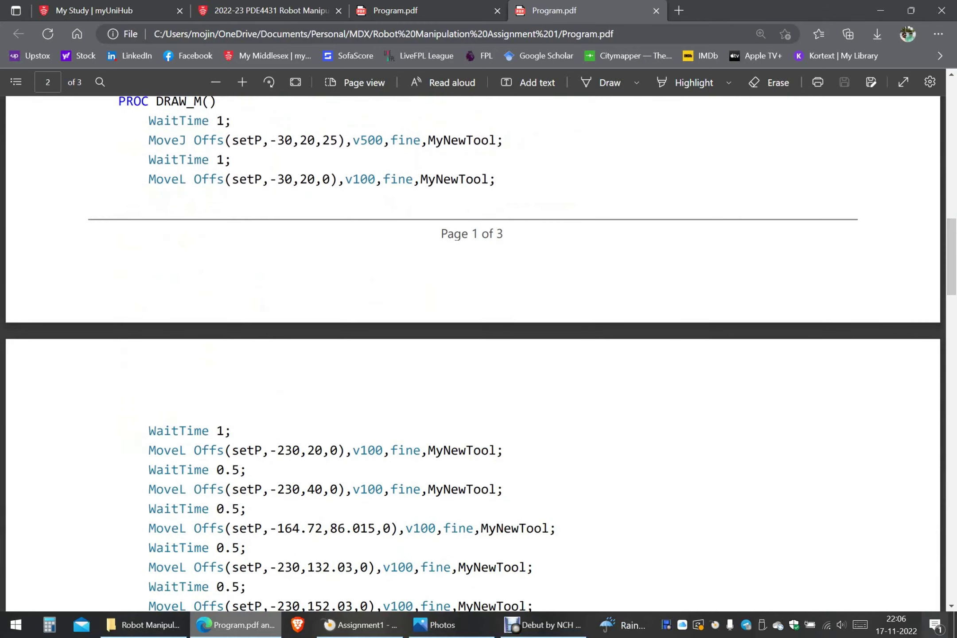
scroll(479, 351, down, 1)
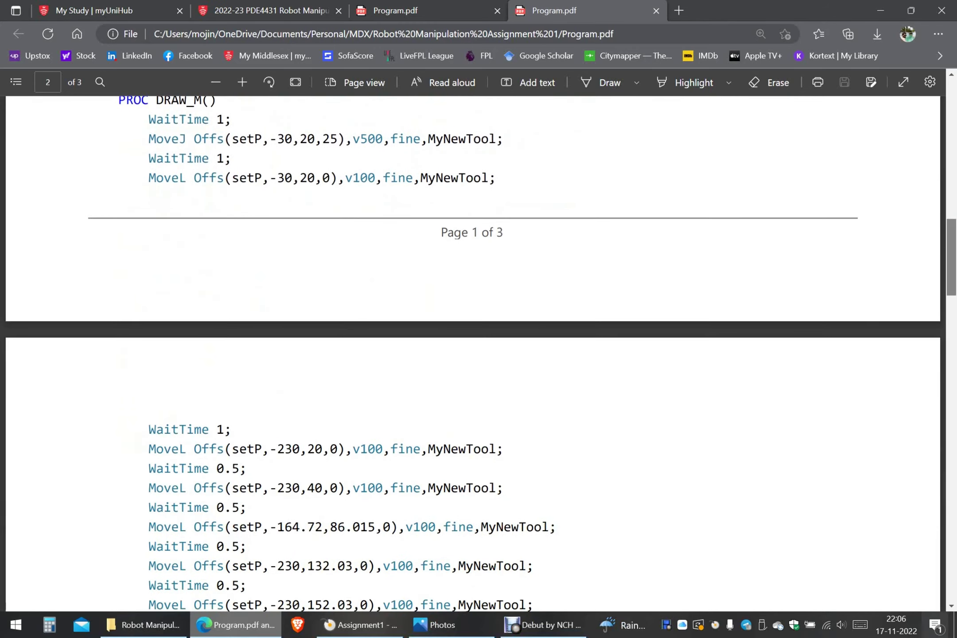
scroll(479, 352, down, 1)
scroll(479, 351, down, 1)
scroll(478, 351, down, 1)
scroll(478, 352, down, 1)
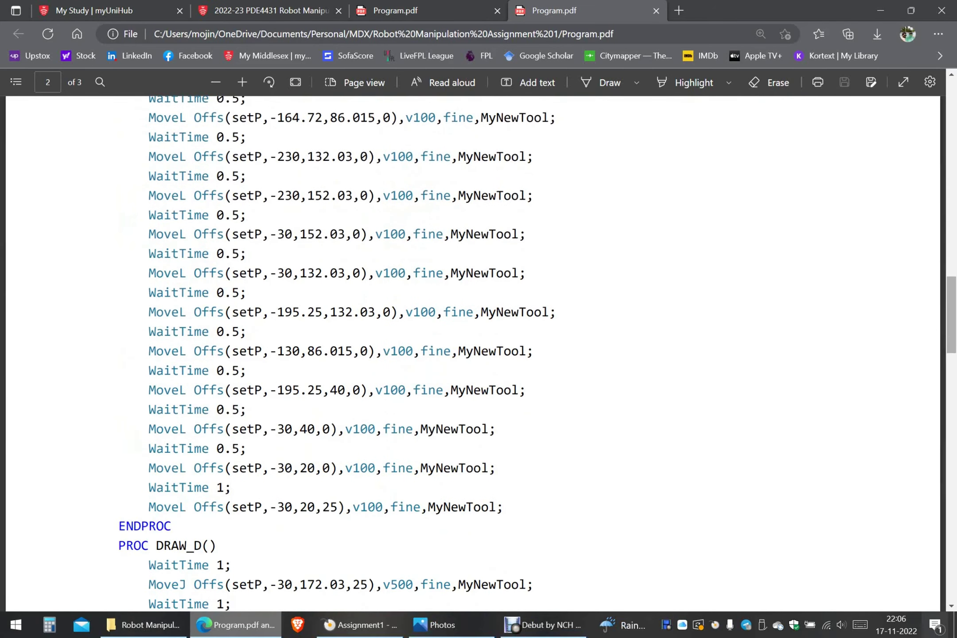
scroll(479, 352, down, 1)
scroll(479, 352, down, 2)
scroll(479, 351, down, 3)
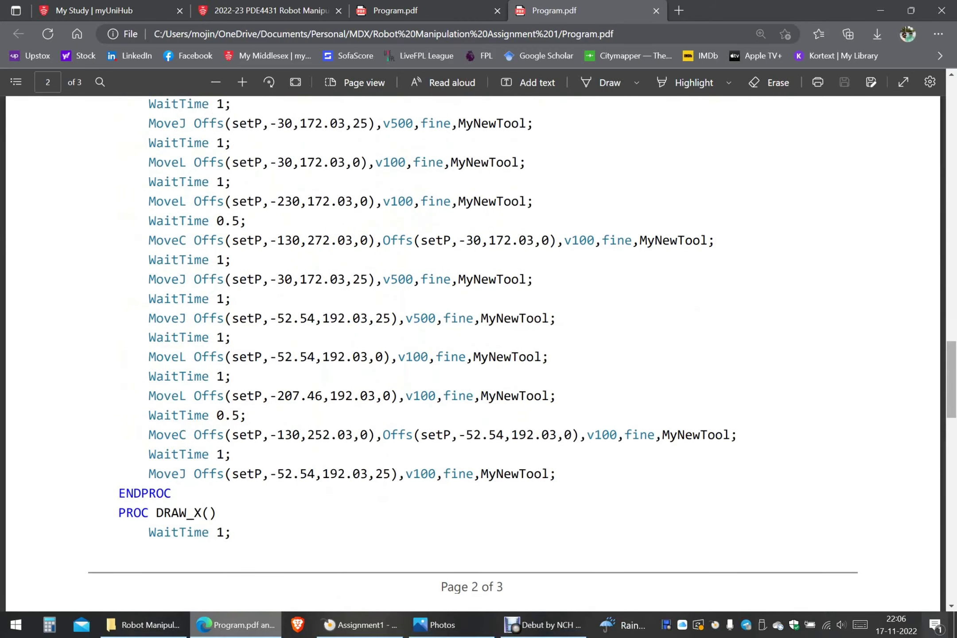
scroll(479, 351, down, 2)
scroll(479, 352, down, 4)
scroll(479, 352, down, 2)
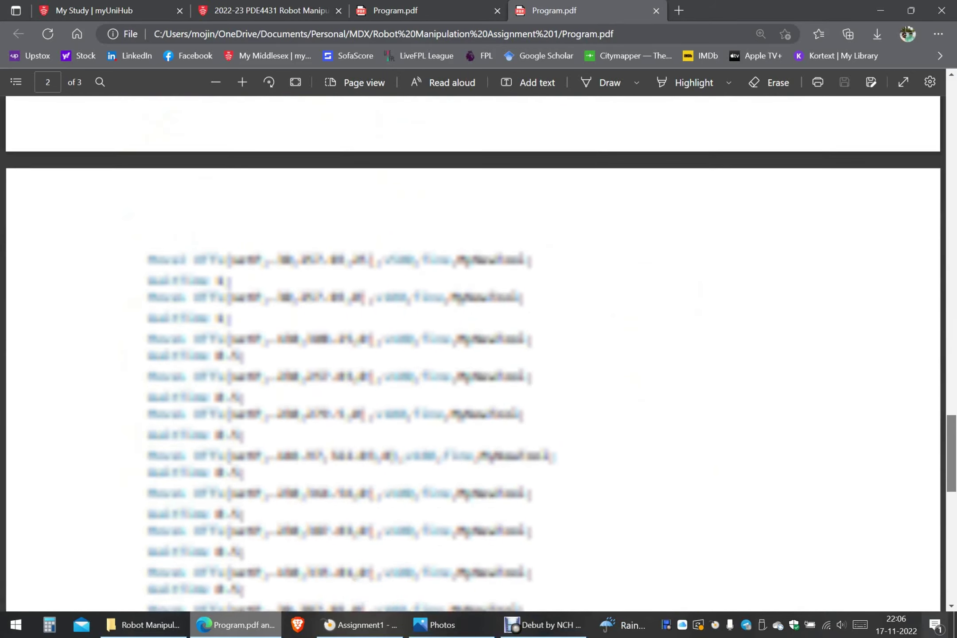
scroll(479, 351, down, 1)
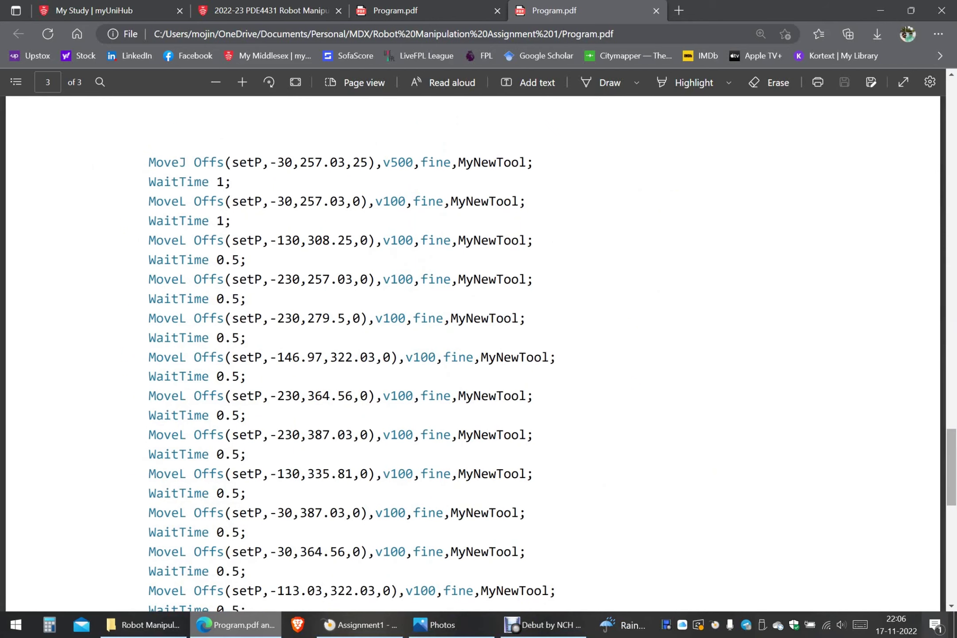
scroll(479, 351, down, 1)
scroll(479, 352, down, 1)
scroll(479, 352, down, 1)
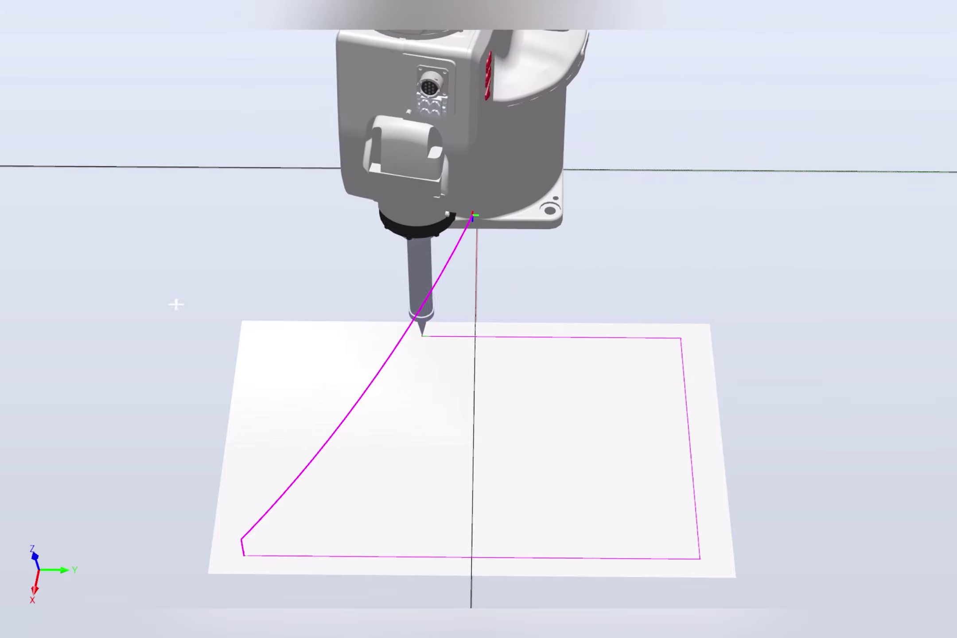
scroll(177, 305, down, 5)
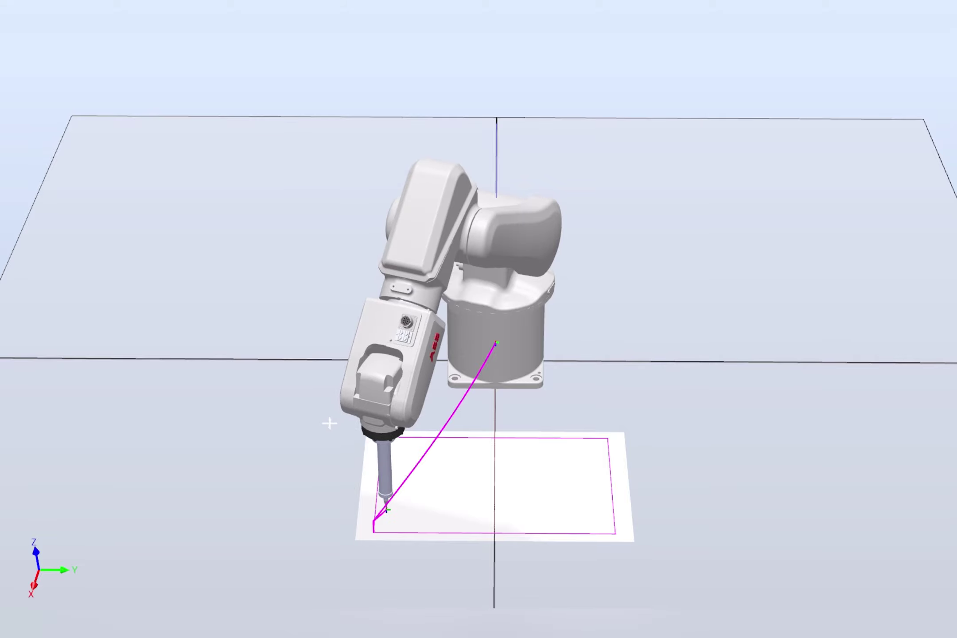
Re-angle View1 to a low view of the robot tracing the rectangle
mouse_move(329, 425)
ctrl+shift+mouse_down()
mouse_move(126, 445)
mouse_move(175, 304)
ctrl+shift+mouse_up()
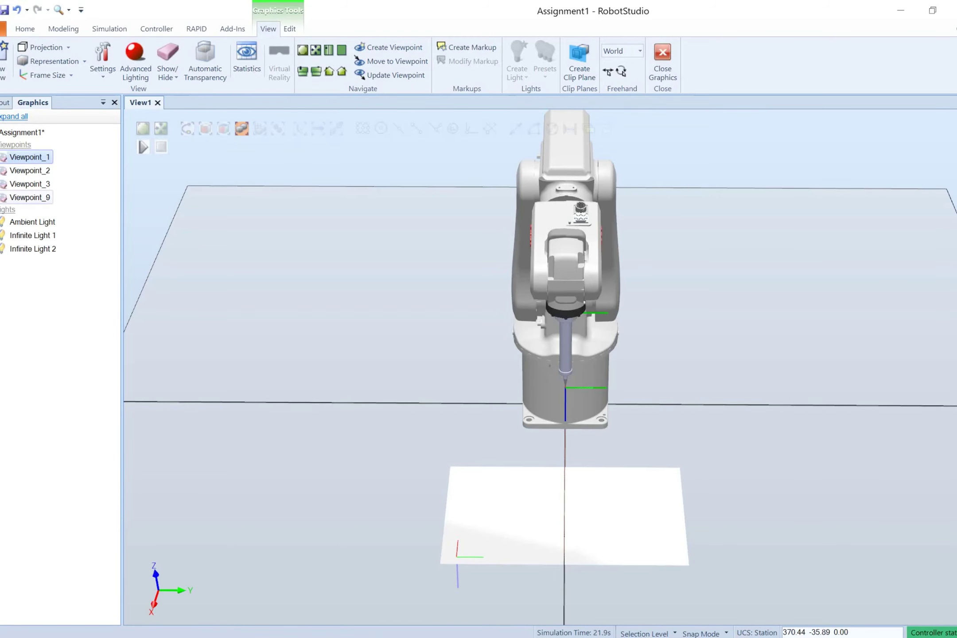
Move the setP target to X 525, Y -225 in World coordinates
double_click(30, 197)
click(24, 28)
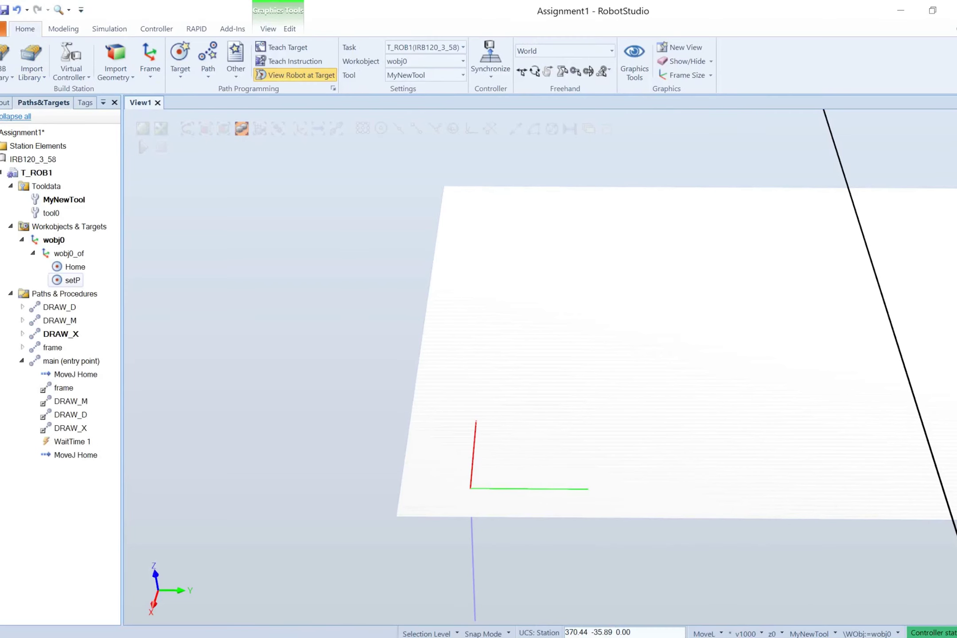
right_click(74, 278)
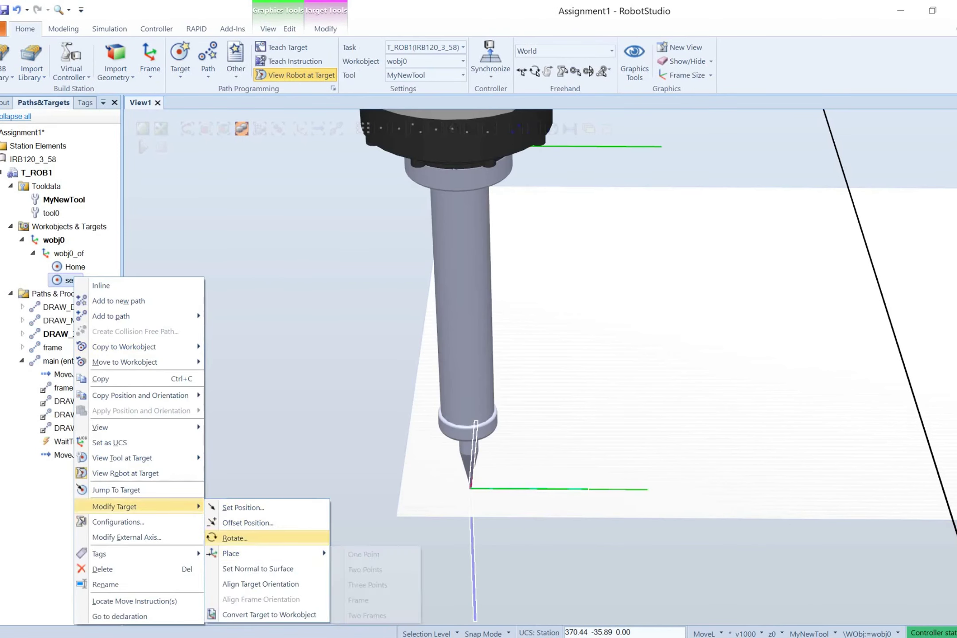
click(243, 508)
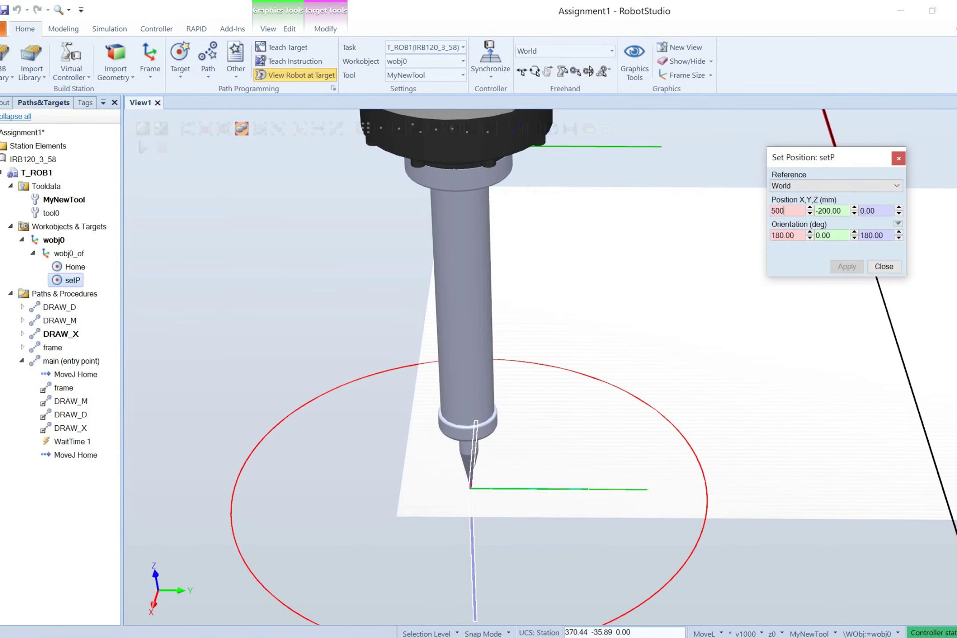
key(Return)
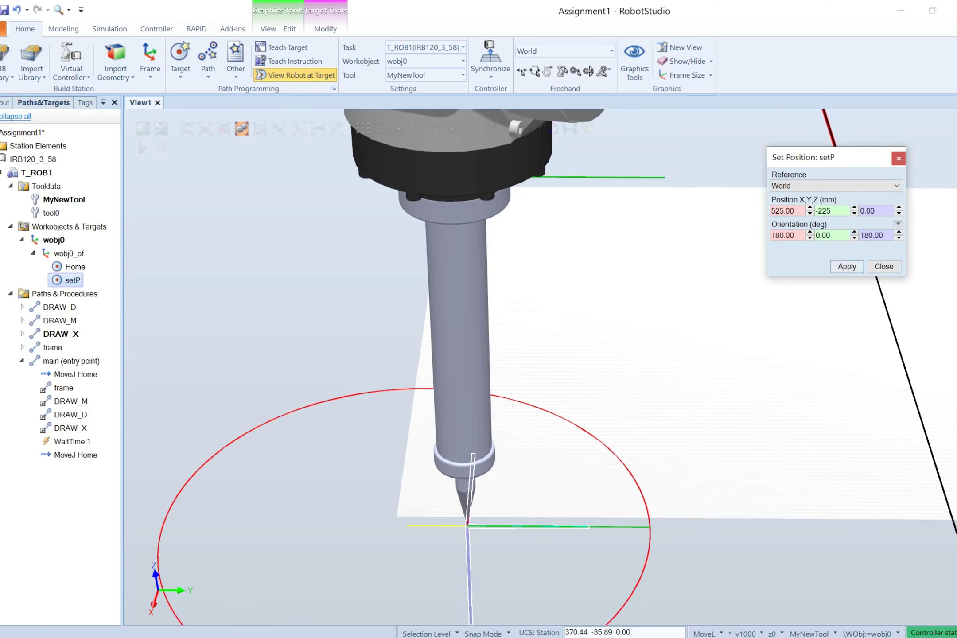
click(883, 267)
click(75, 267)
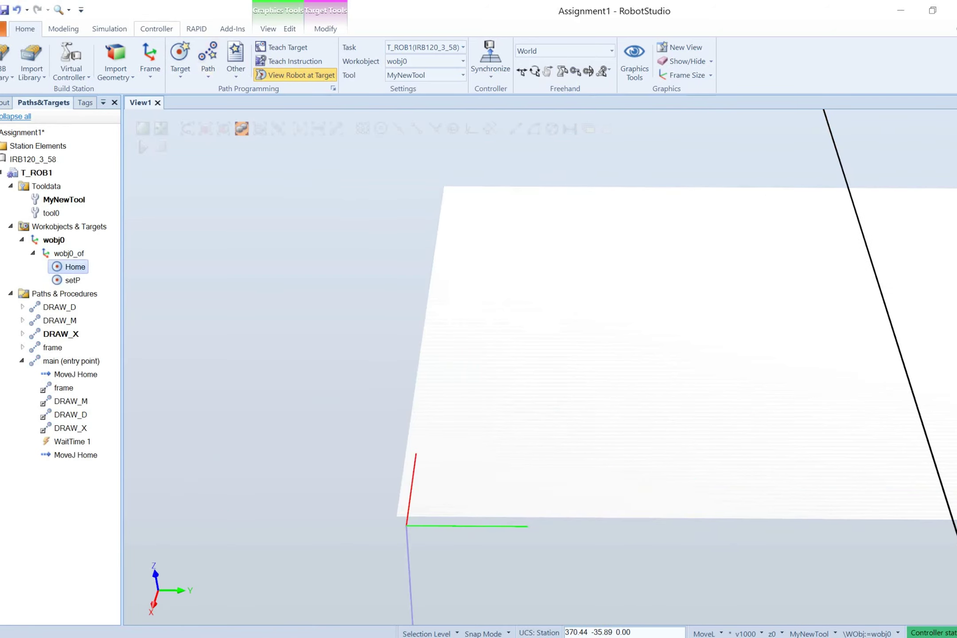
Synchronize the station to RAPID and return to the robot overview viewpoint
click(545, 95)
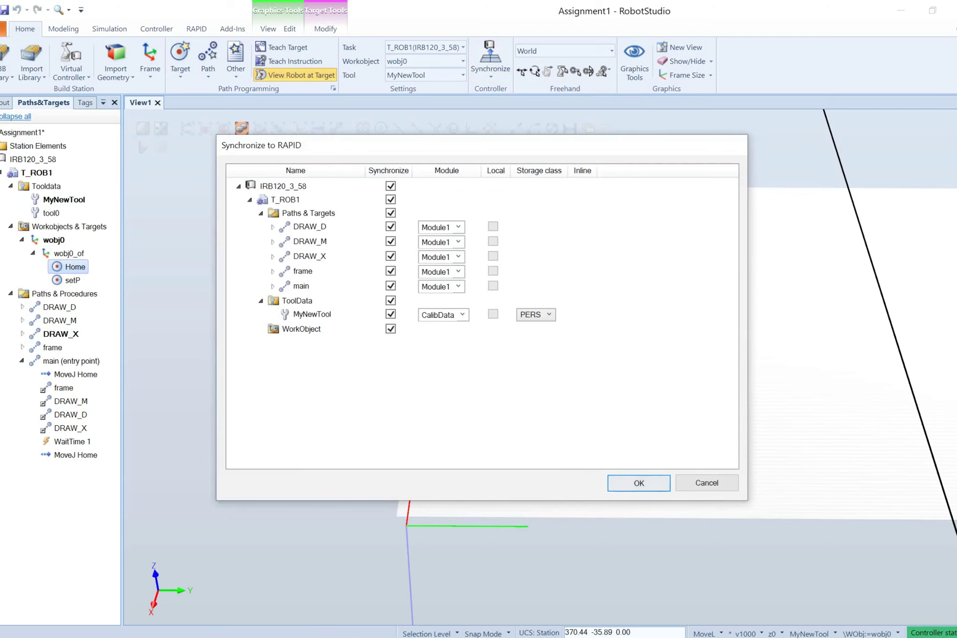
key(Return)
click(109, 28)
click(268, 29)
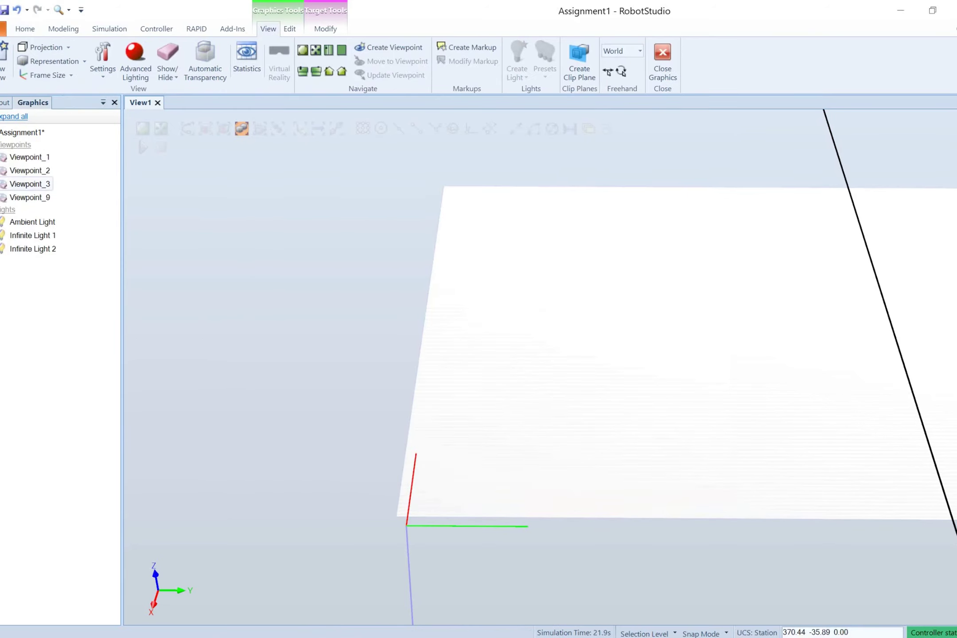
double_click(29, 158)
Rerun the drawing simulation, switching between the Viewpoint_9 and Viewpoint_3 views
click(110, 29)
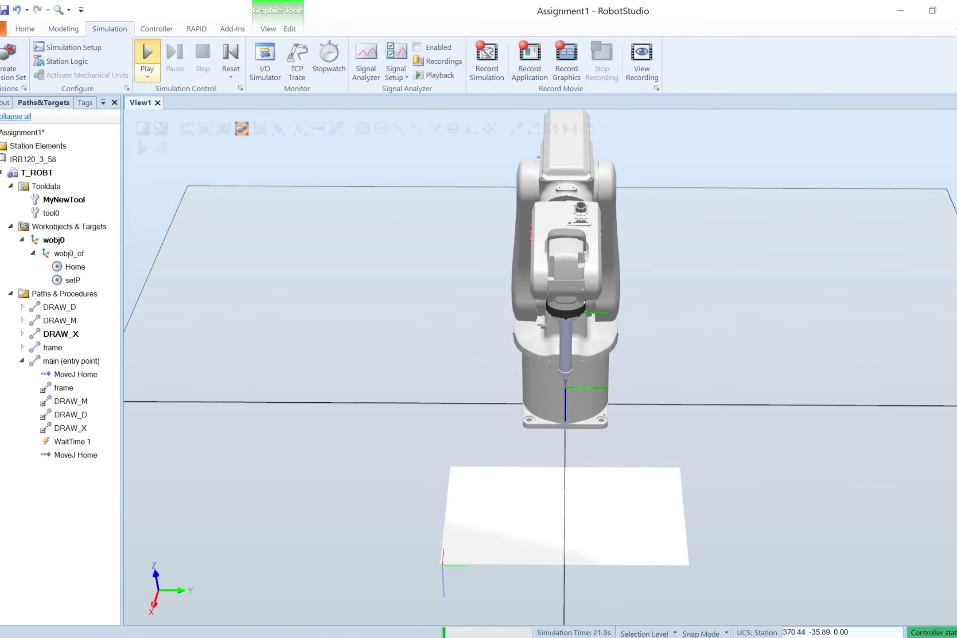
click(268, 29)
double_click(29, 197)
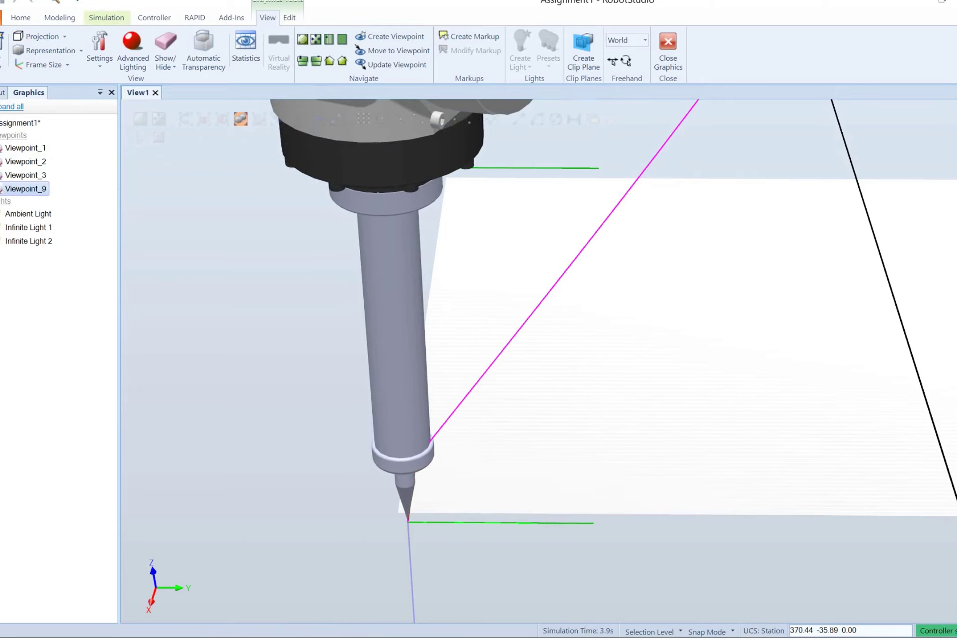
double_click(25, 175)
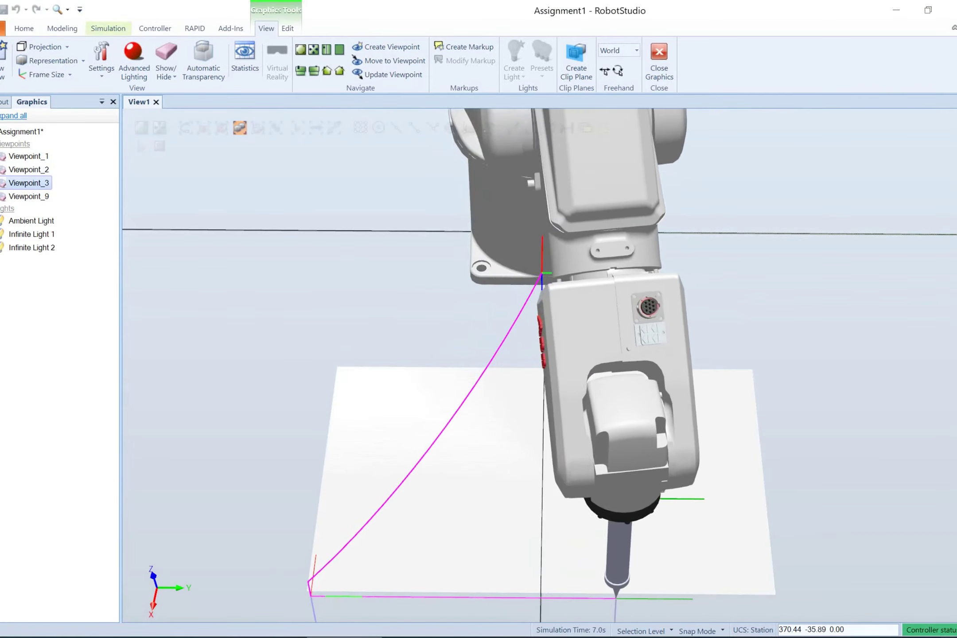